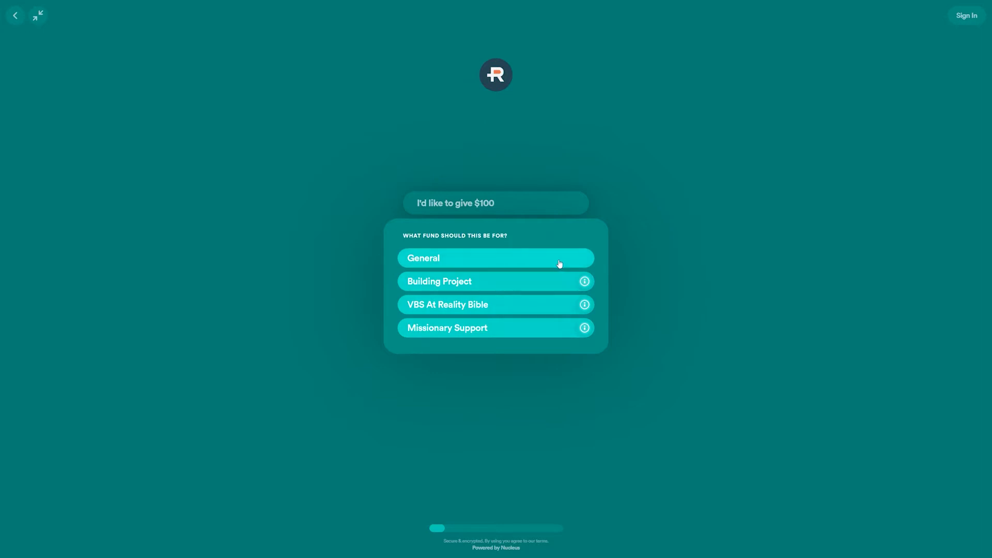
Choose Building Project as the fund for the $100 gift
{"action": "left_click", "coordinate": [560, 281]}
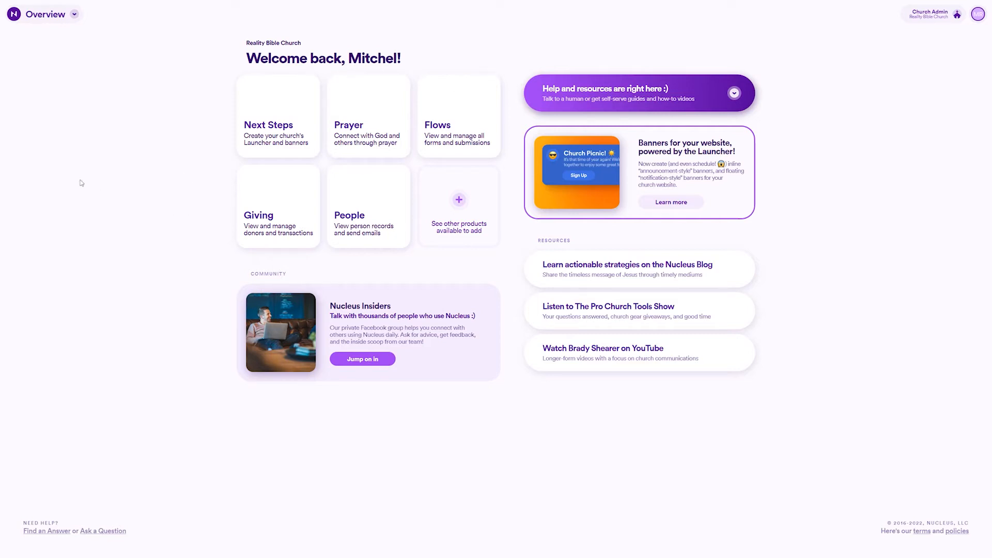
Open the list of funds in the church's financial account settings and examine the default General fund's details
{"action": "left_click", "coordinate": [73, 15]}
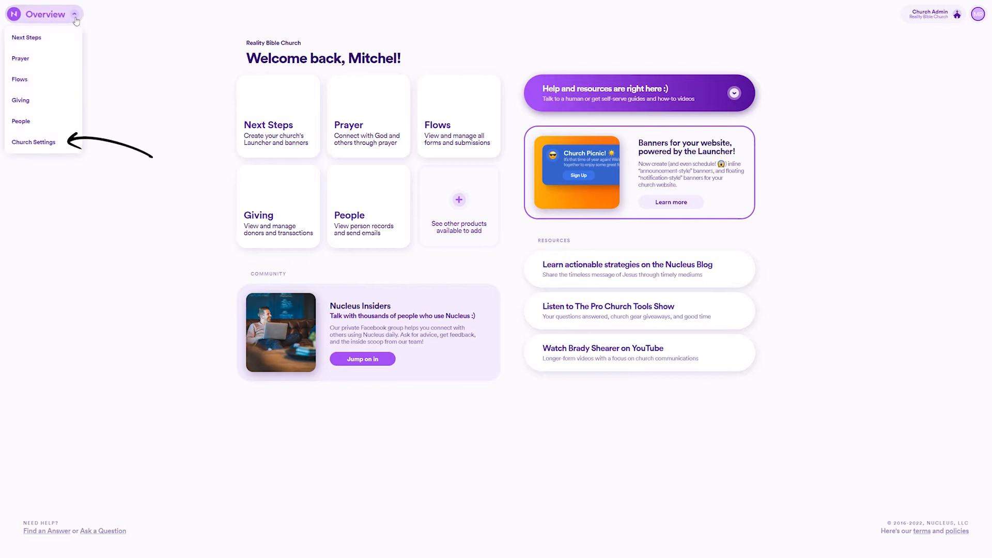
{"action": "left_click", "coordinate": [59, 142]}
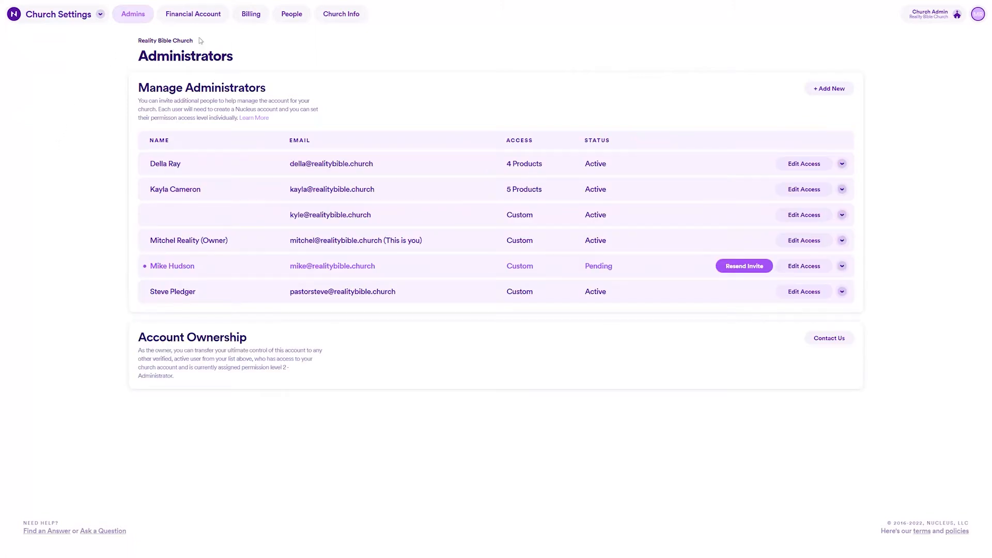
{"action": "left_click", "coordinate": [204, 19]}
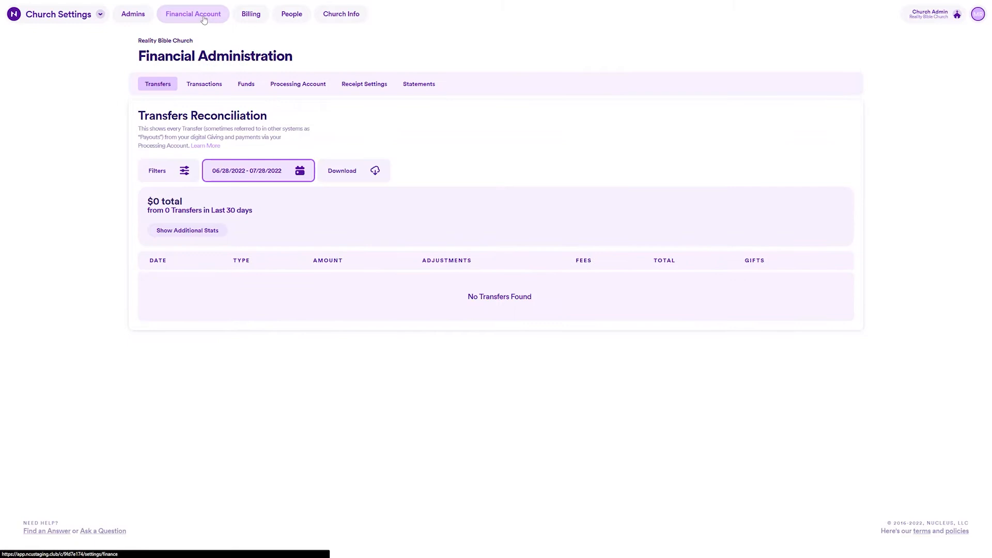
{"action": "left_click", "coordinate": [241, 88]}
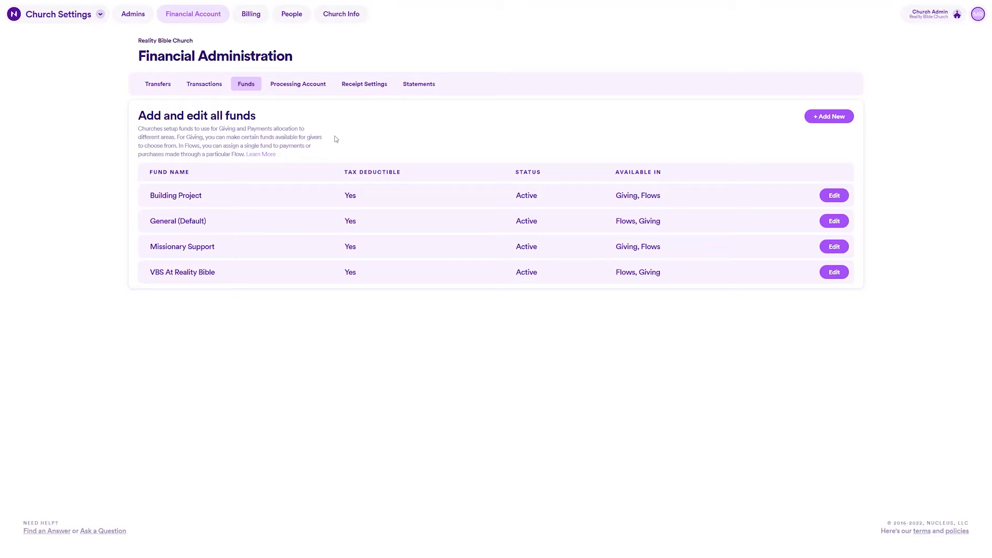
{"action": "left_click", "coordinate": [830, 222]}
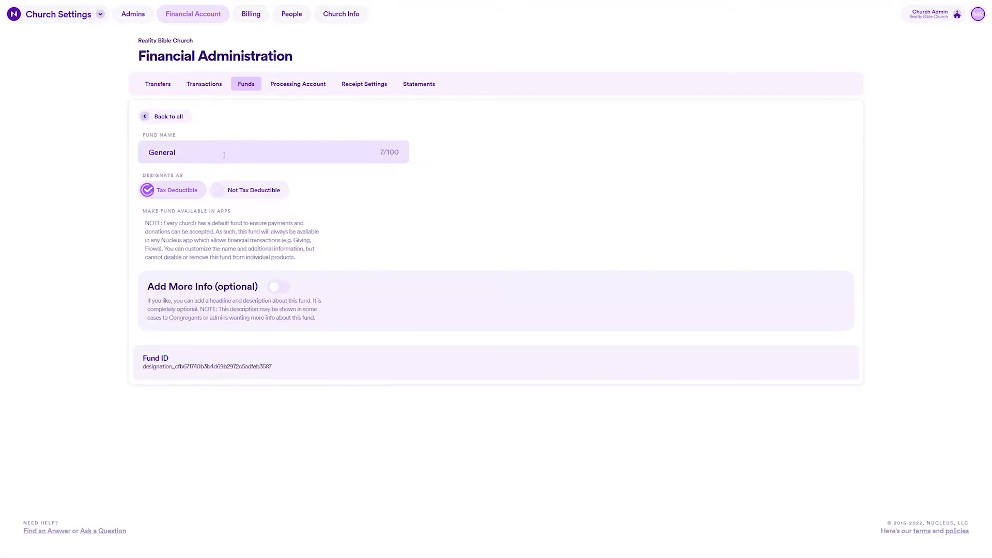
{"action": "left_click", "coordinate": [162, 117]}
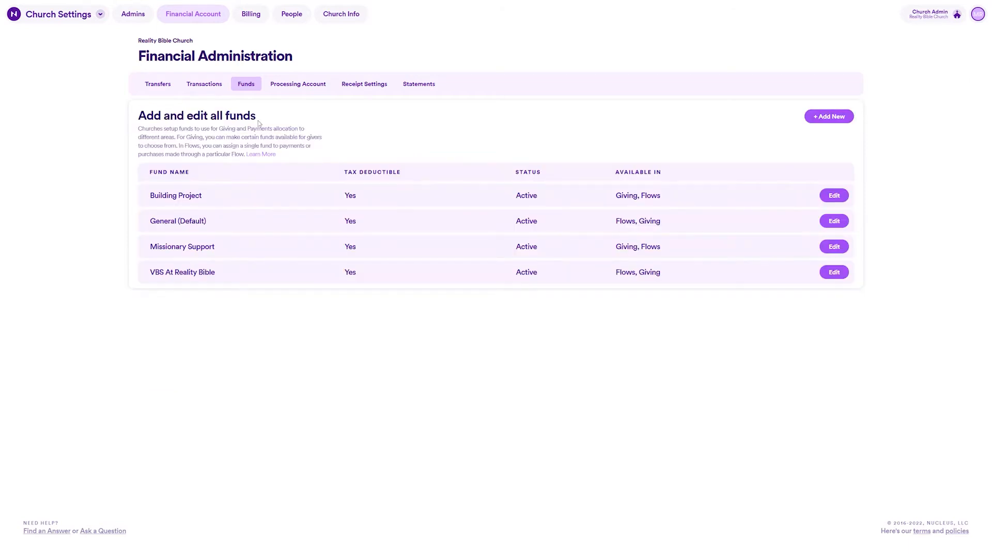
Start a new fund and name it Missions
{"action": "left_click", "coordinate": [828, 116]}
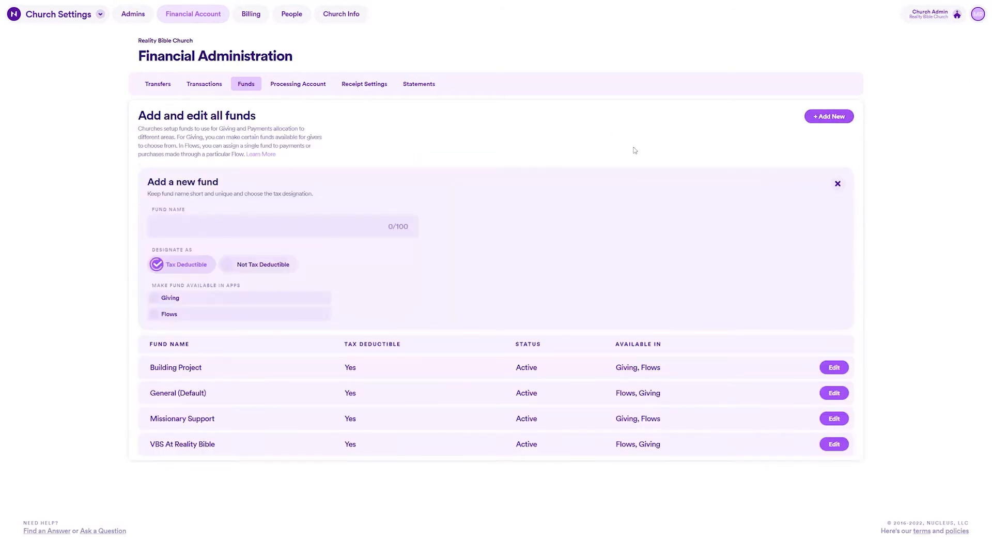
{"action": "left_click", "coordinate": [262, 222]}
{"action": "type", "text": "Missions"}
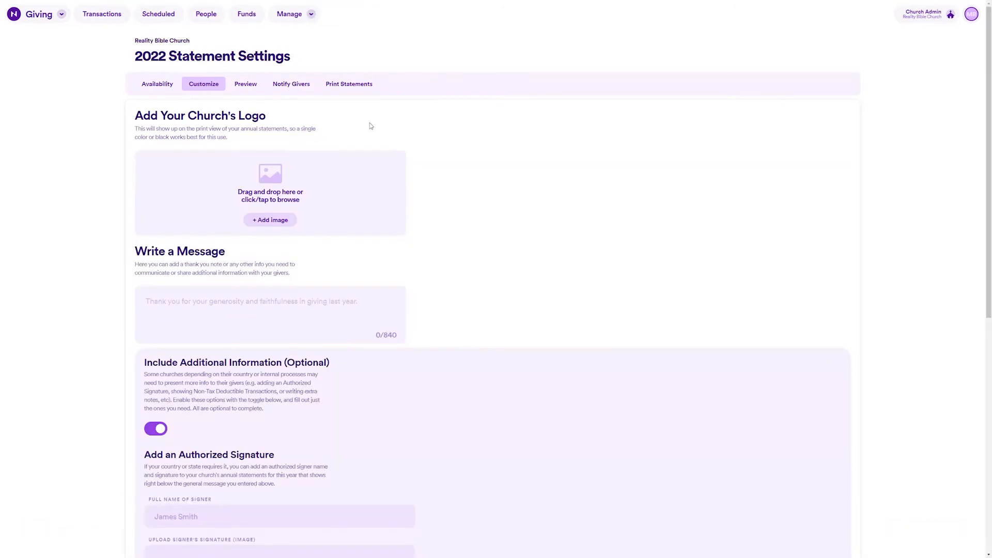
Review the 2022 statement customization options, including the notes and display settings for tax-deductible and non-tax-deductible transactions
{"action": "scroll", "coordinate": [370, 126], "scroll_direction": "down", "scroll_amount": 5}
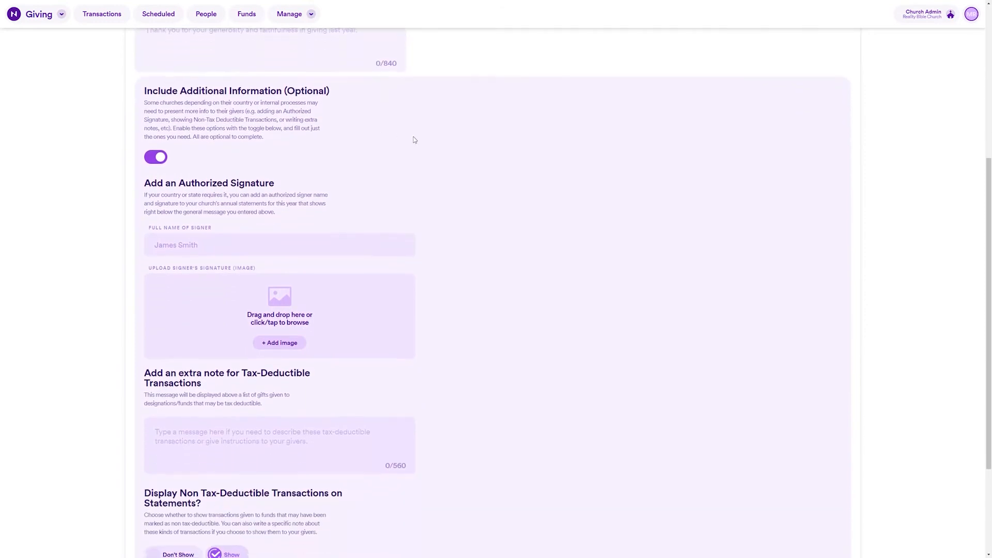
{"action": "scroll", "coordinate": [430, 140], "scroll_direction": "down", "scroll_amount": 3}
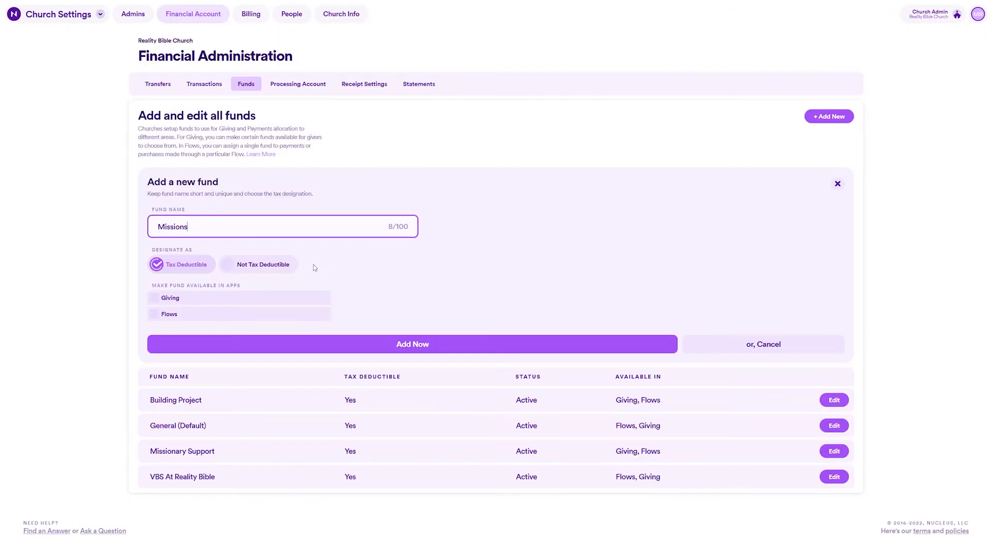
Make the new Missions fund available in Giving only and add it to the church's funds
{"action": "left_click", "coordinate": [181, 303]}
{"action": "left_click", "coordinate": [183, 313]}
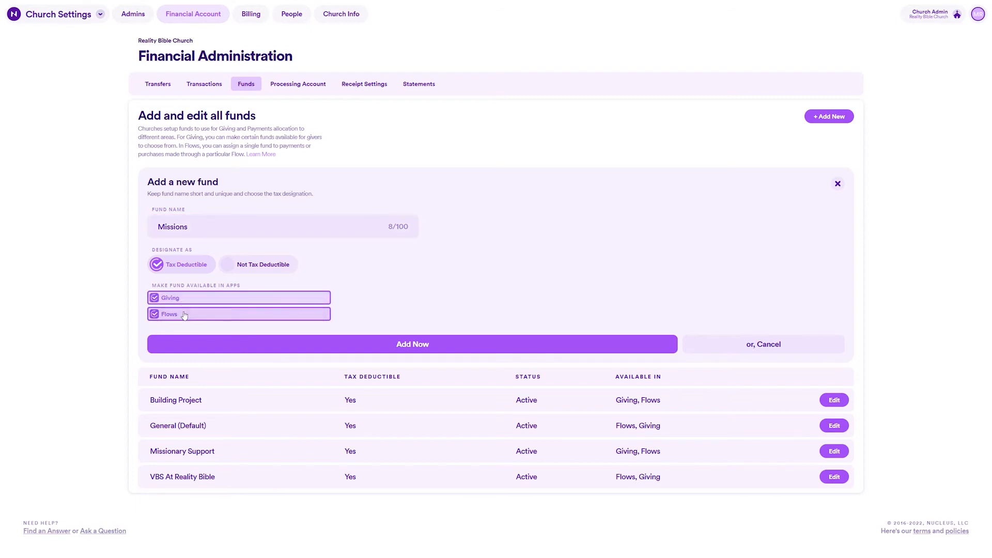
{"action": "left_click", "coordinate": [184, 314]}
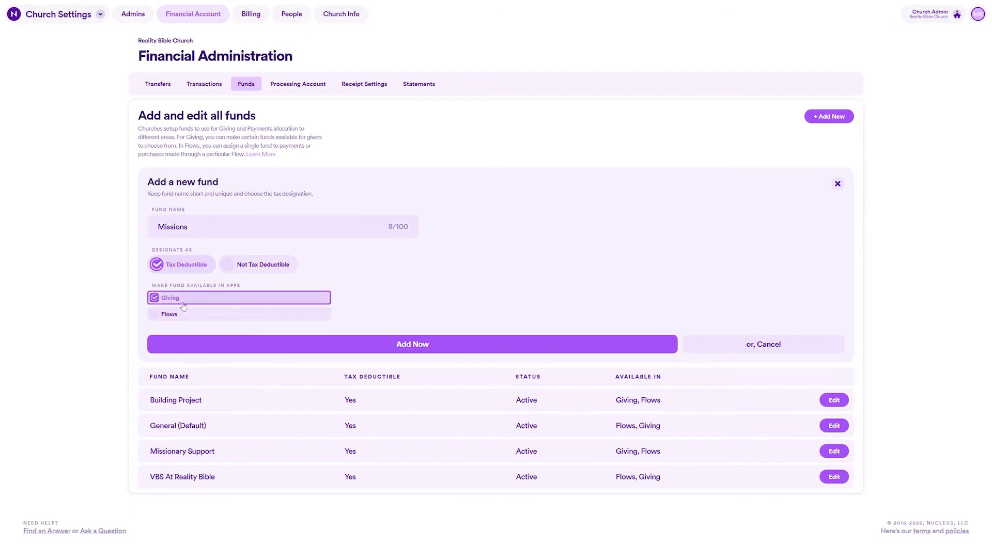
{"action": "left_click", "coordinate": [182, 304]}
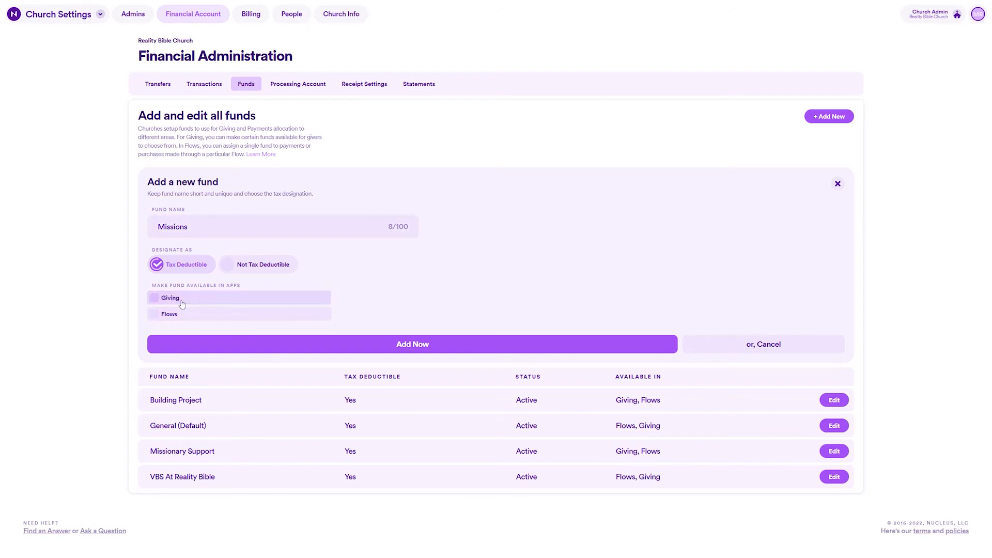
{"action": "left_click", "coordinate": [215, 304]}
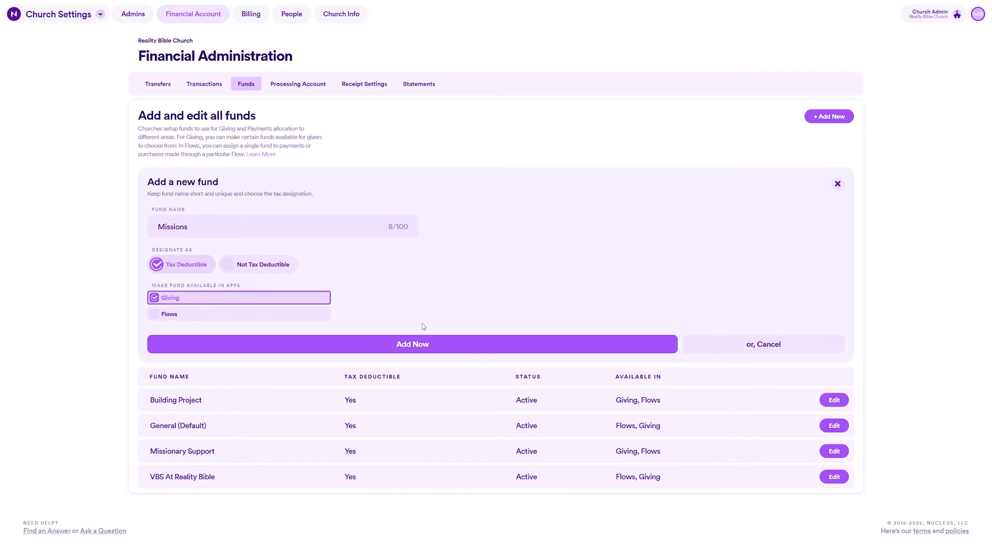
{"action": "left_click", "coordinate": [407, 345]}
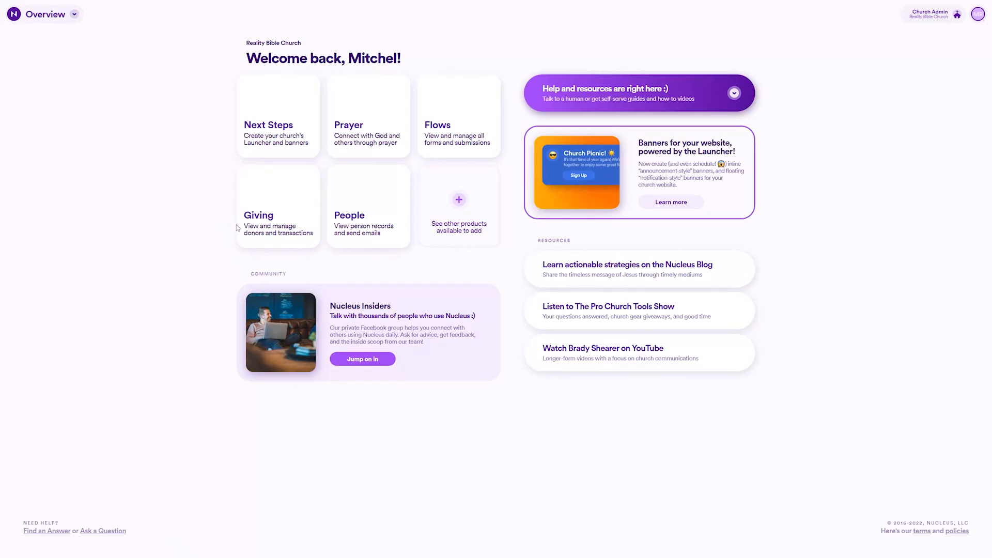
In the GivingFlow's fund settings, set Missions to Always Shown, place it directly below General, and save the changes
{"action": "left_click", "coordinate": [273, 218]}
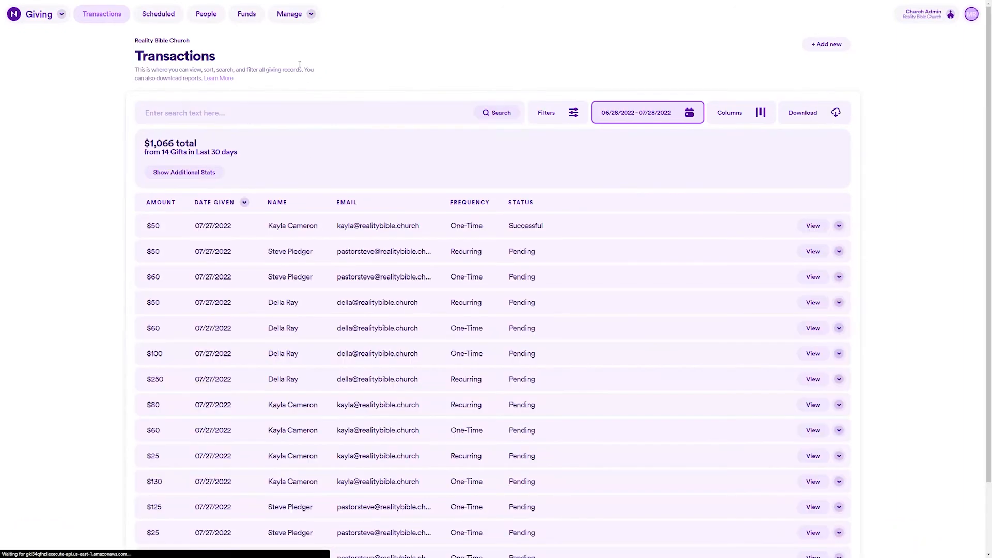
{"action": "left_click", "coordinate": [282, 14]}
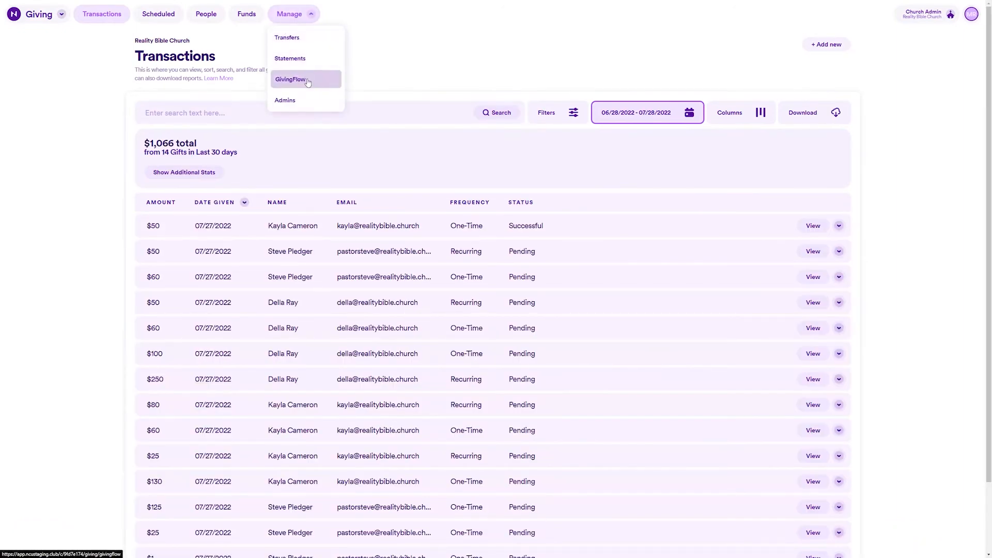
{"action": "left_click", "coordinate": [305, 82]}
{"action": "left_click", "coordinate": [323, 85]}
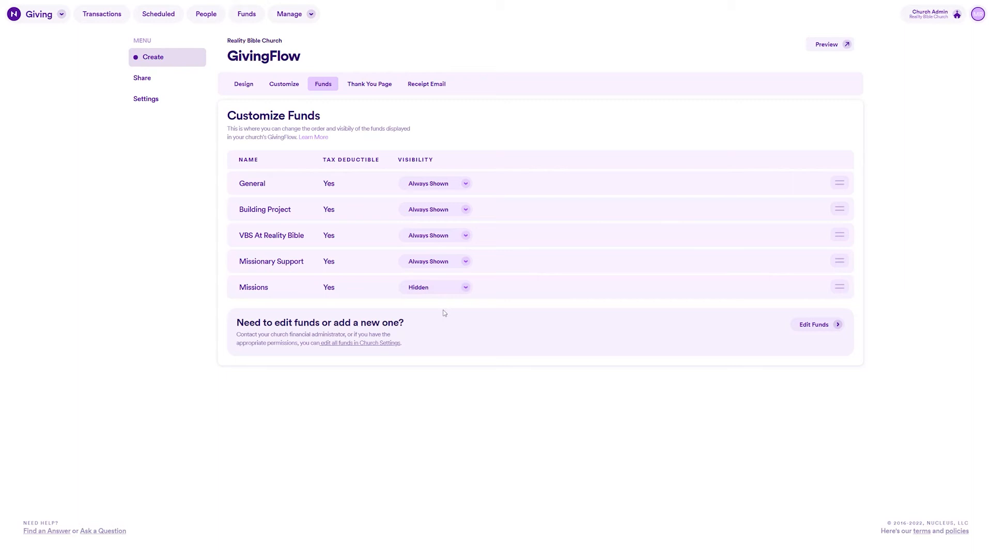
{"action": "left_click", "coordinate": [465, 288]}
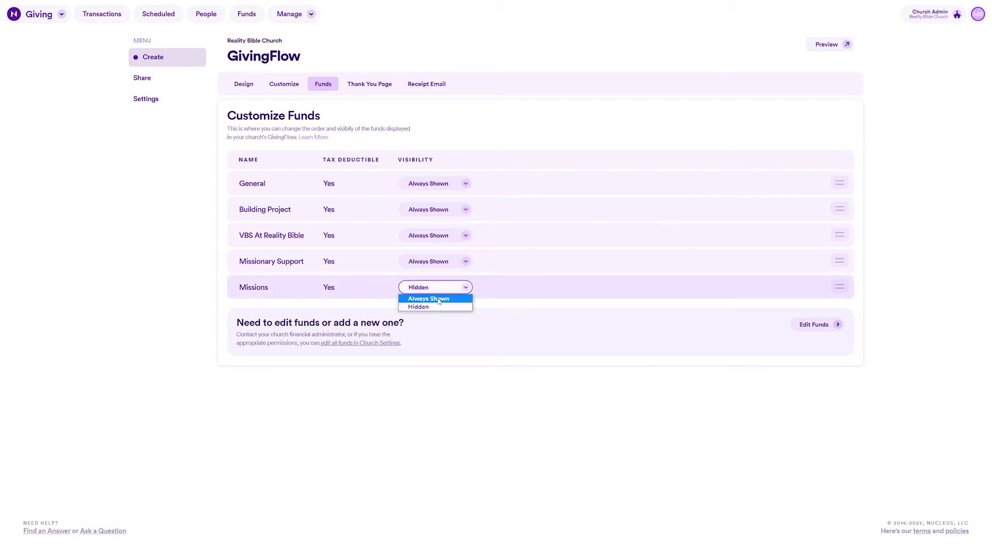
{"action": "left_click", "coordinate": [438, 300]}
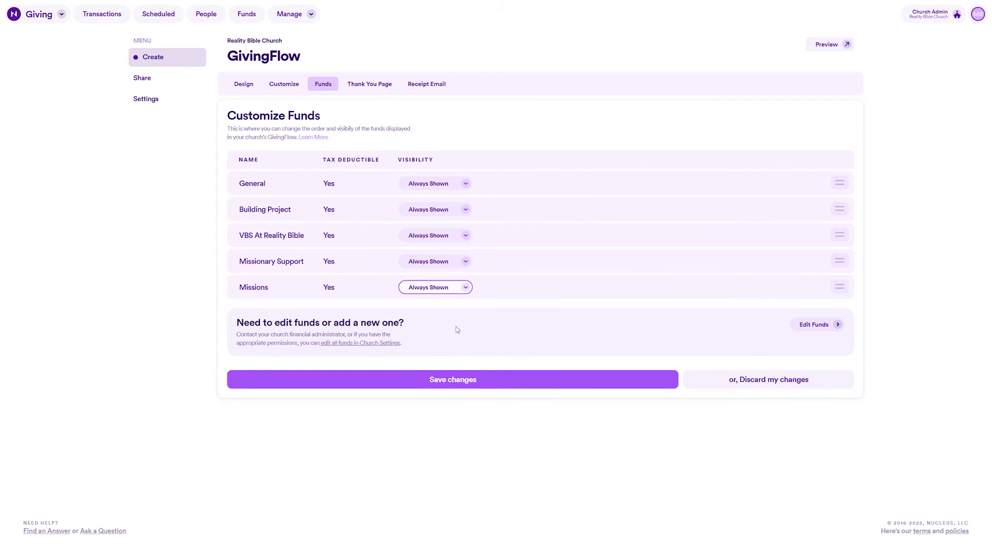
{"action": "left_click_drag", "start_coordinate": [839, 286], "coordinate": [839, 205]}
{"action": "left_click", "coordinate": [470, 380]}
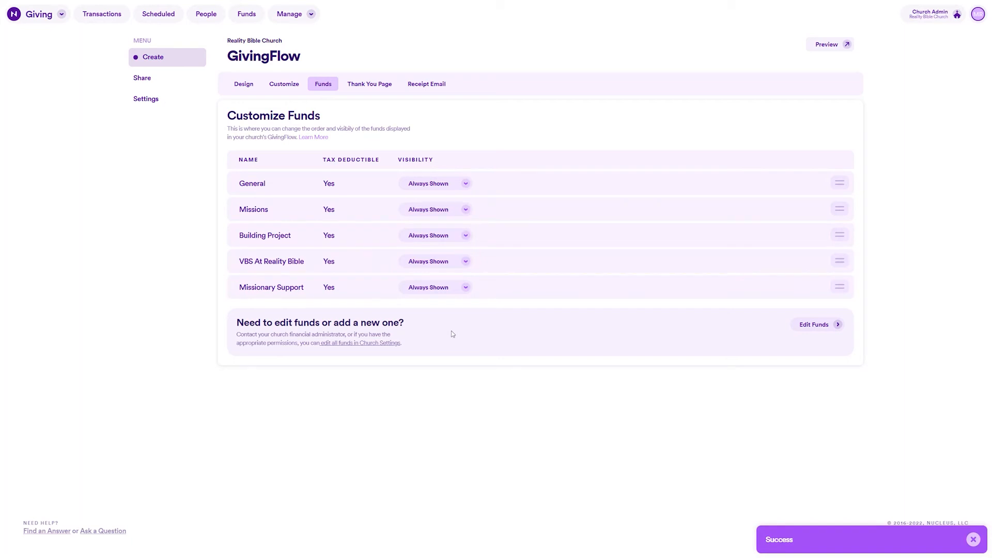
Examine the General fund's transactions, scheduled gifts and people in Giving
{"action": "left_click", "coordinate": [253, 18]}
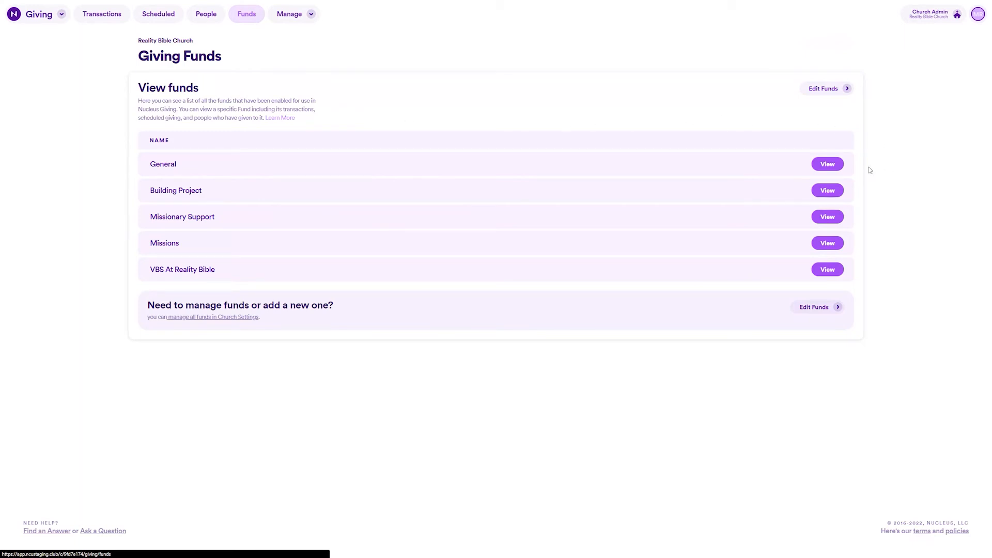
{"action": "left_click", "coordinate": [828, 165]}
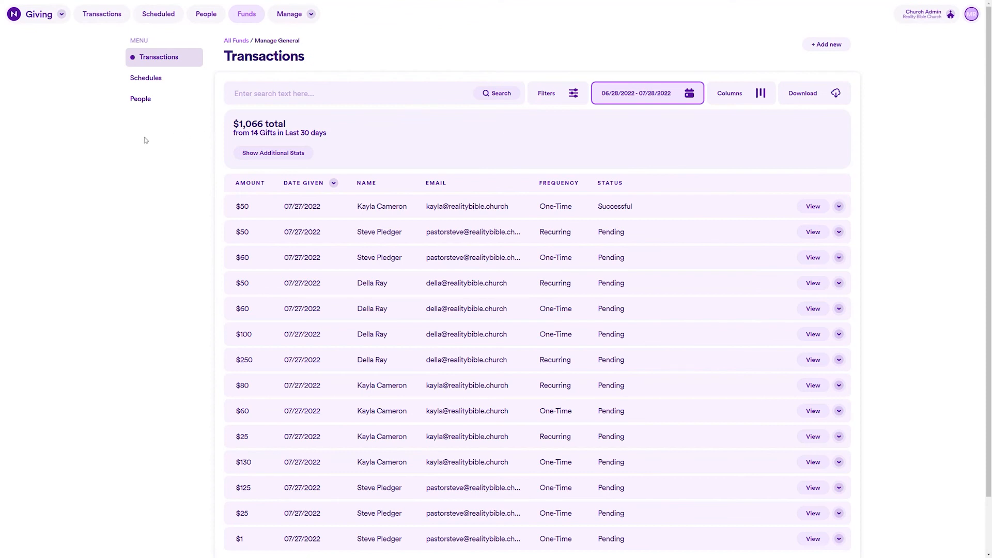
{"action": "left_click", "coordinate": [174, 83]}
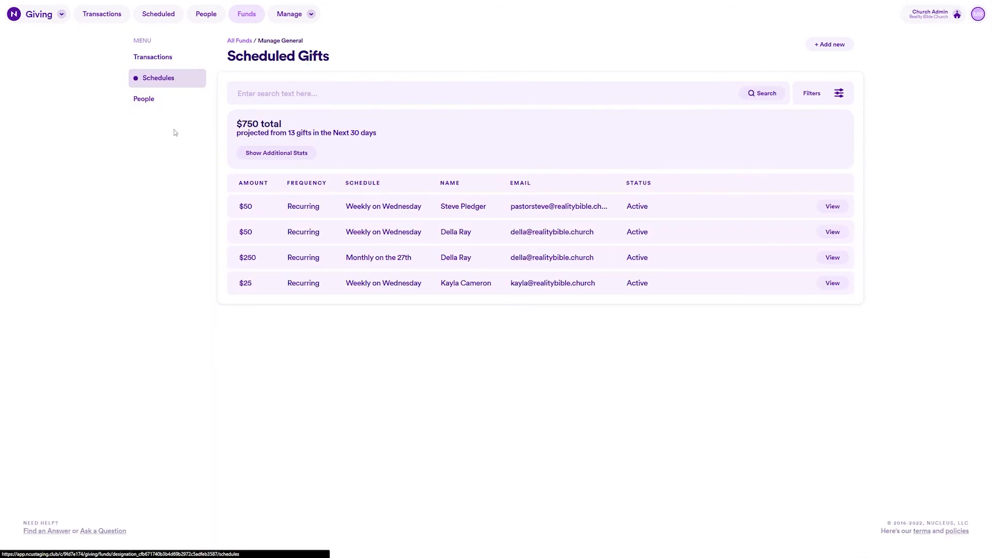
{"action": "left_click", "coordinate": [165, 100]}
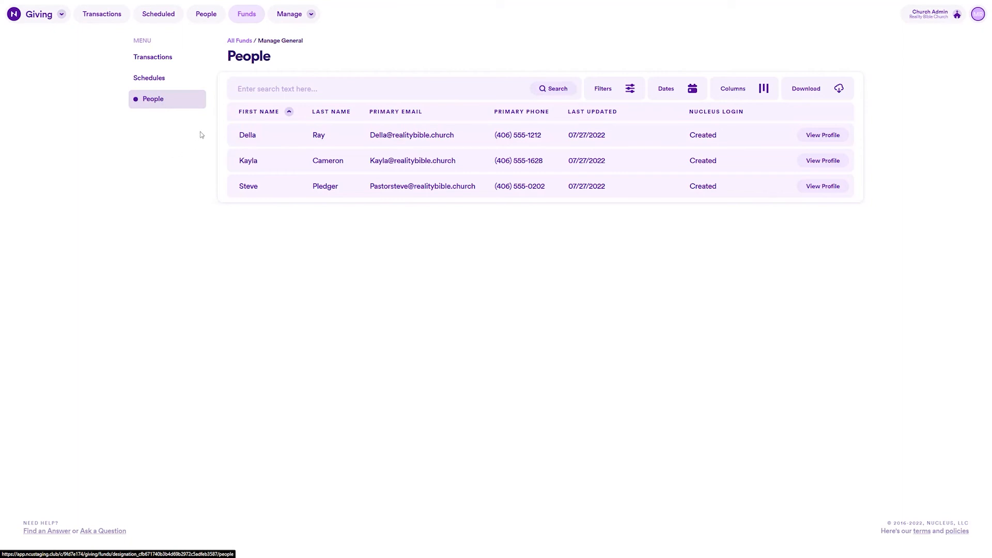
{"action": "left_click", "coordinate": [182, 59]}
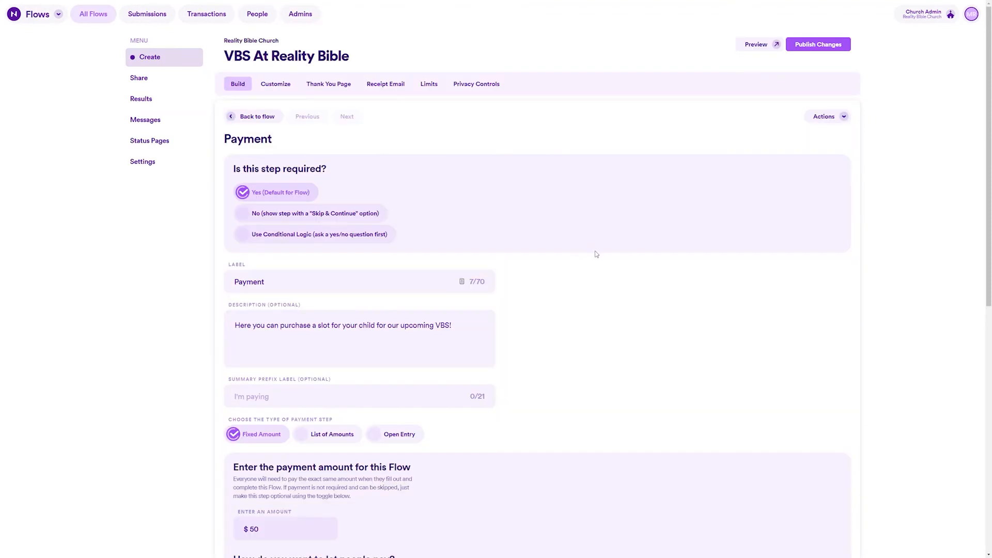
In the VBS flow's payment step, assign payments to the VBS At Reality Bible fund and allow Cash and Check payments
{"action": "scroll", "coordinate": [536, 291], "scroll_direction": "down", "scroll_amount": 6}
{"action": "scroll", "coordinate": [536, 292], "scroll_direction": "down", "scroll_amount": 3}
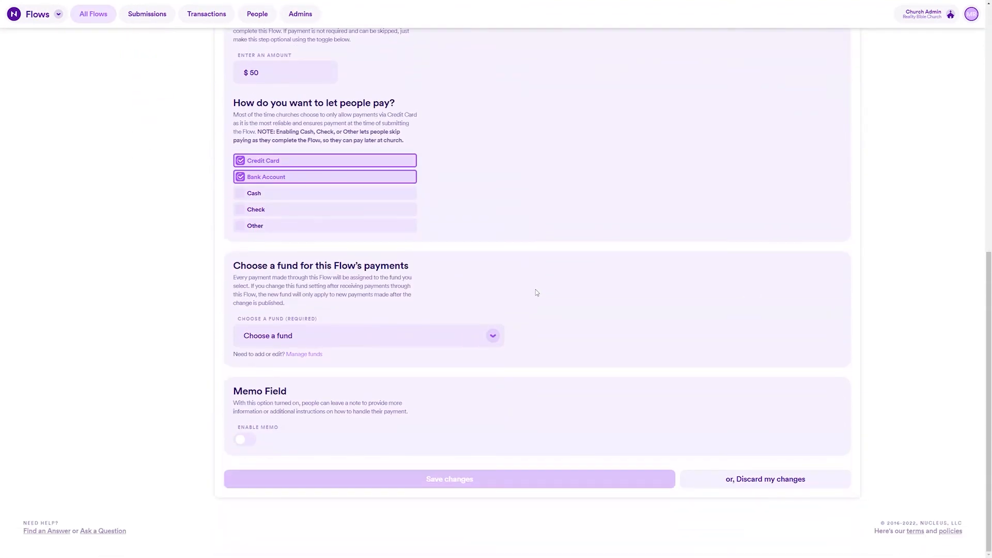
{"action": "left_click", "coordinate": [490, 341]}
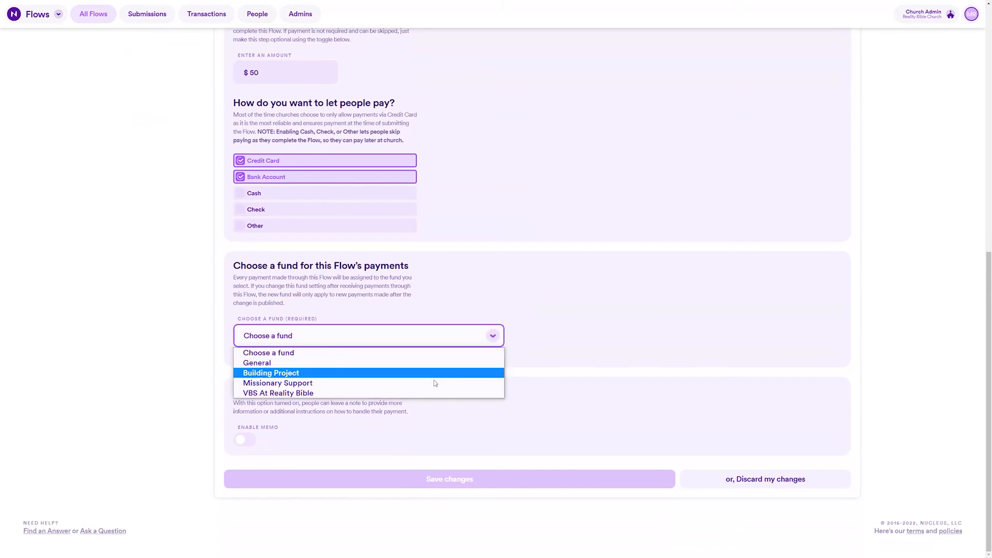
{"action": "left_click", "coordinate": [419, 393]}
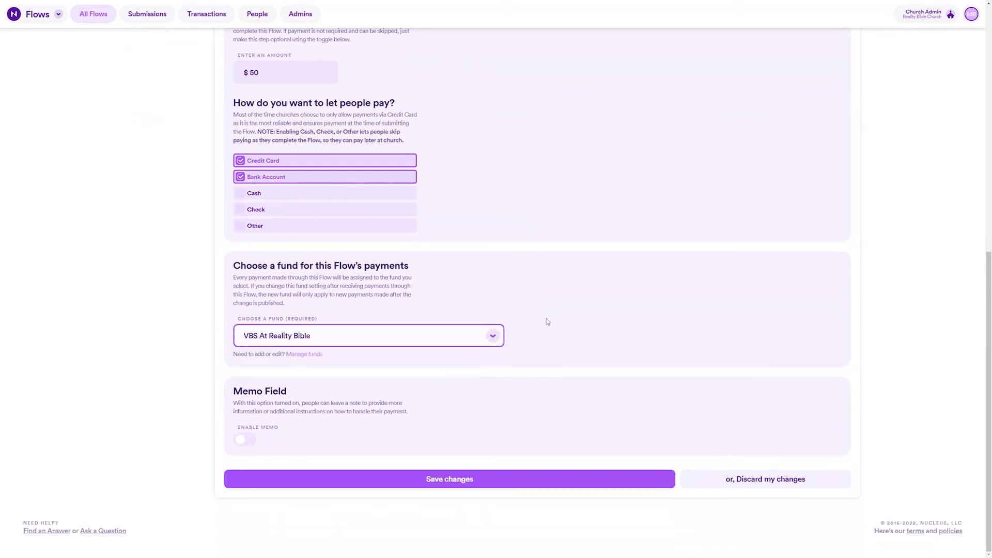
{"action": "left_click", "coordinate": [391, 198]}
{"action": "left_click", "coordinate": [377, 209]}
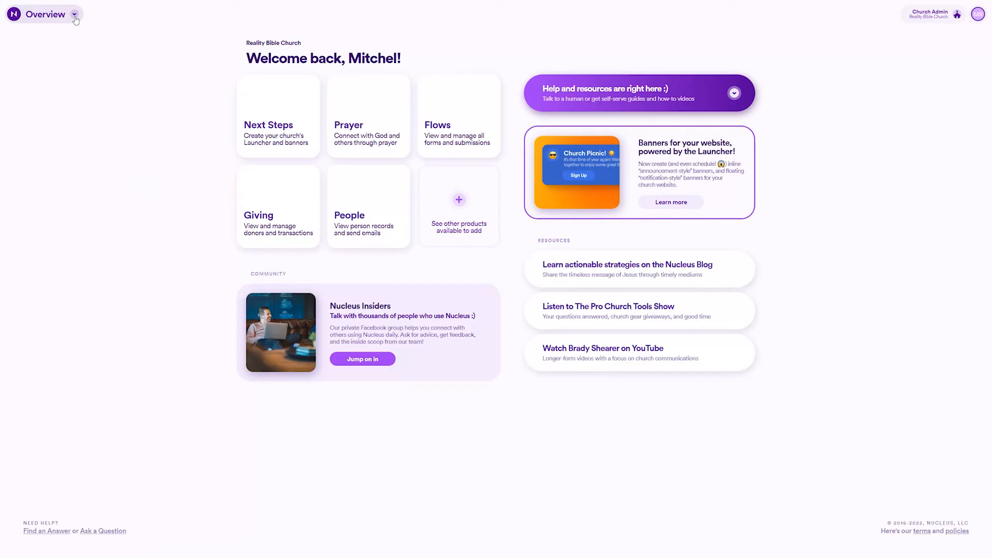
Deactivate the Missions fund in the church's financial account settings
{"action": "left_click", "coordinate": [72, 15]}
{"action": "left_click", "coordinate": [45, 139]}
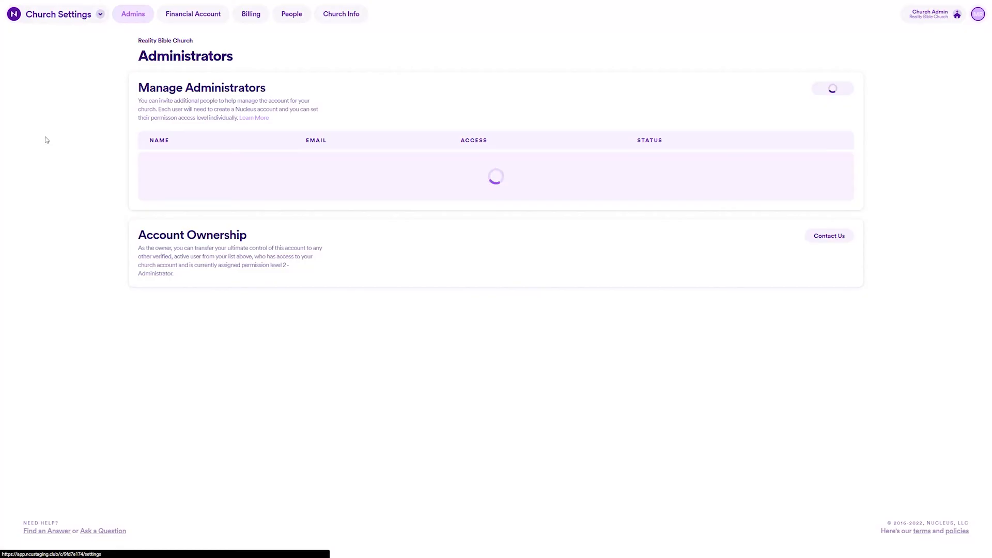
{"action": "left_click", "coordinate": [193, 13]}
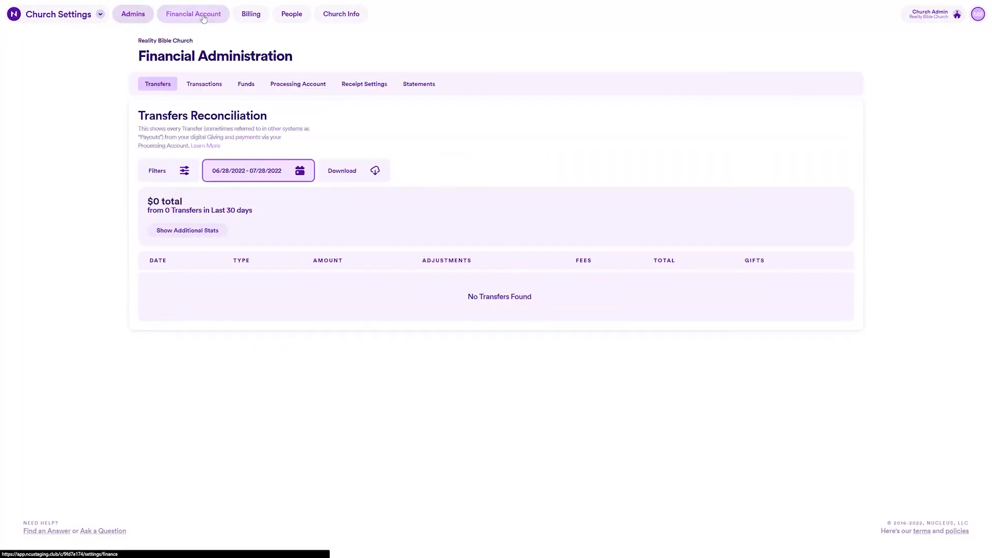
{"action": "left_click", "coordinate": [238, 90]}
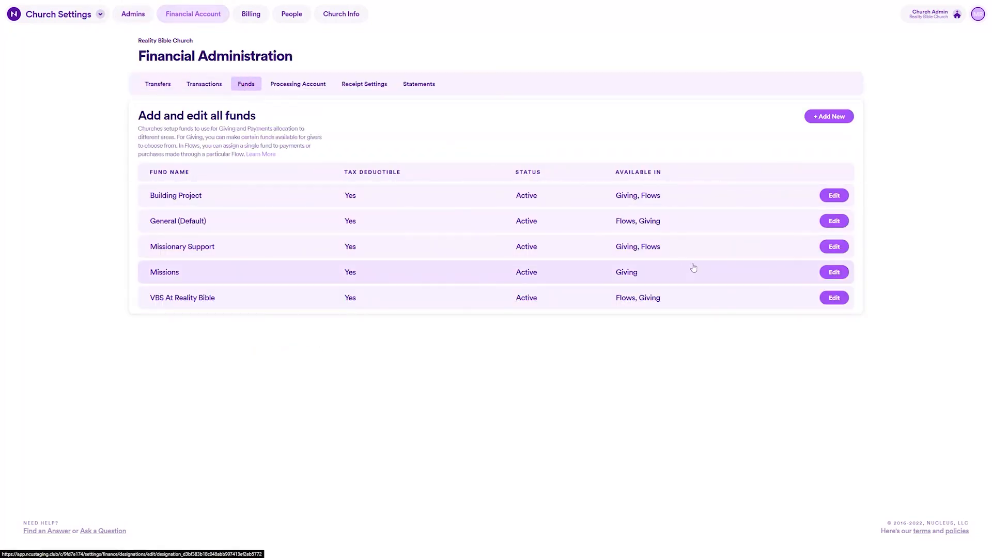
{"action": "left_click", "coordinate": [834, 272]}
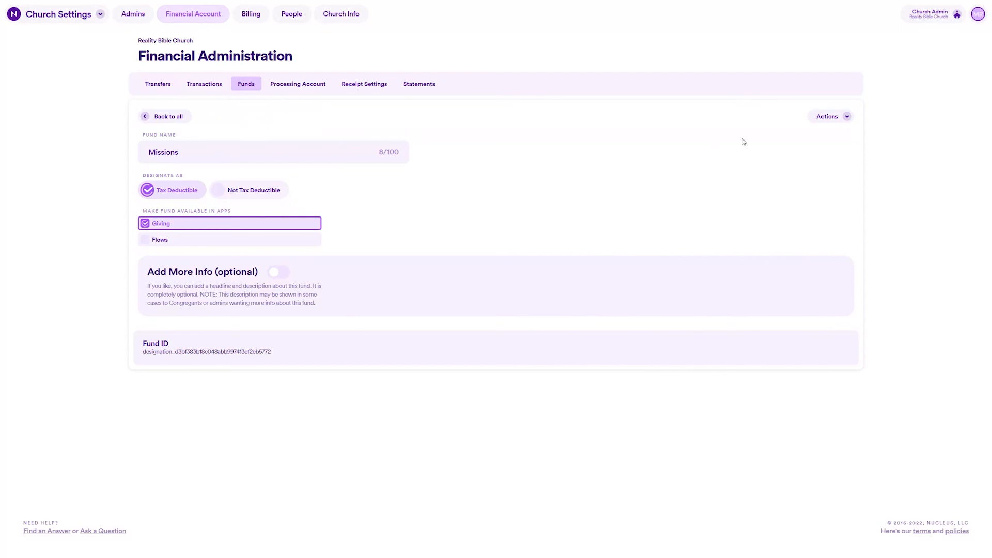
{"action": "left_click", "coordinate": [829, 116]}
{"action": "left_click", "coordinate": [809, 137]}
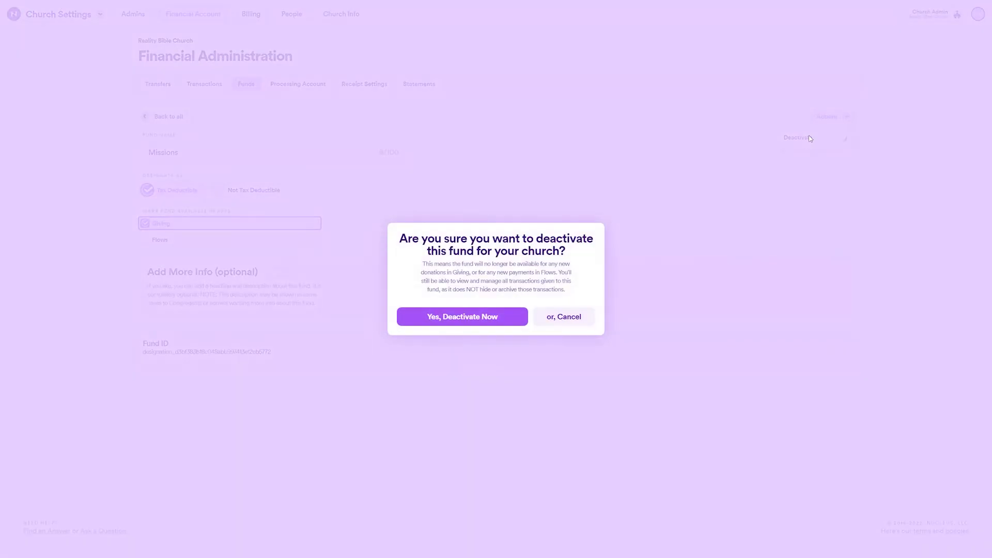
{"action": "left_click", "coordinate": [453, 317]}
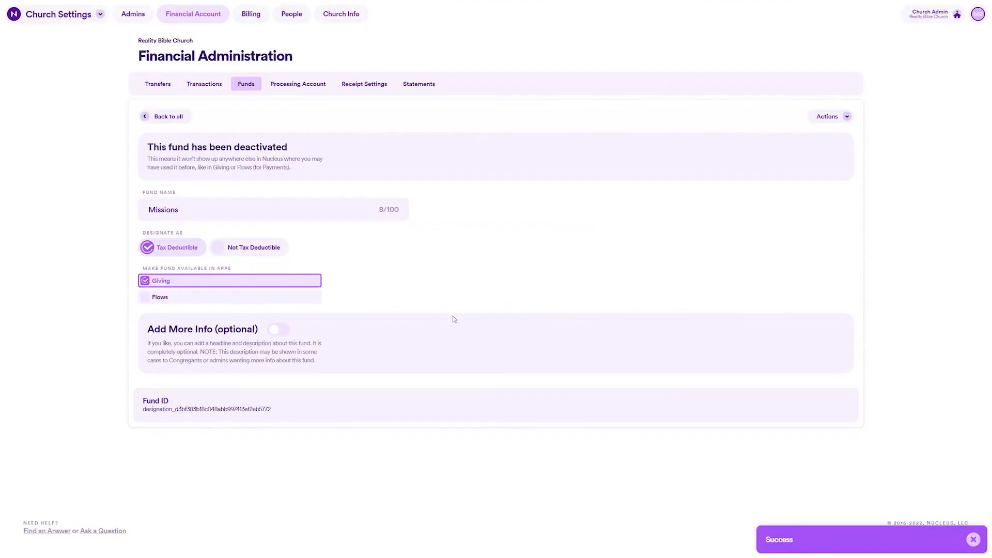